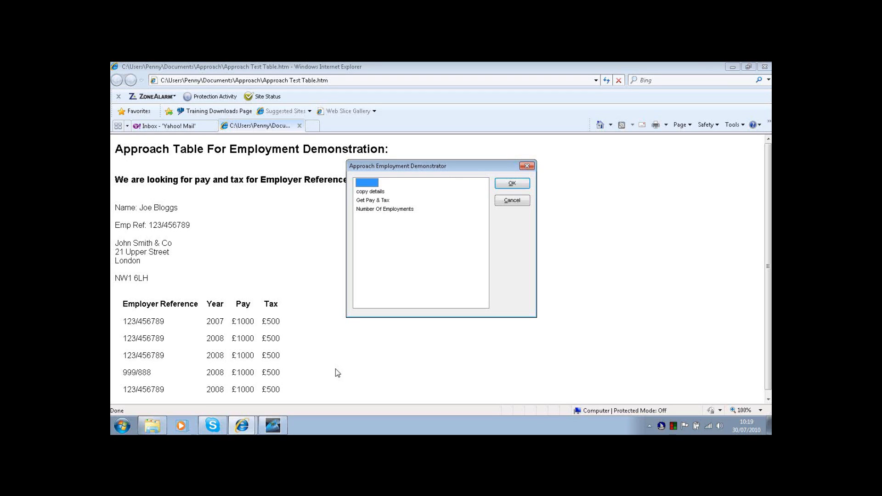
Run the Copy Details action from the Approach Employment Demonstrator dialog
key(Down)
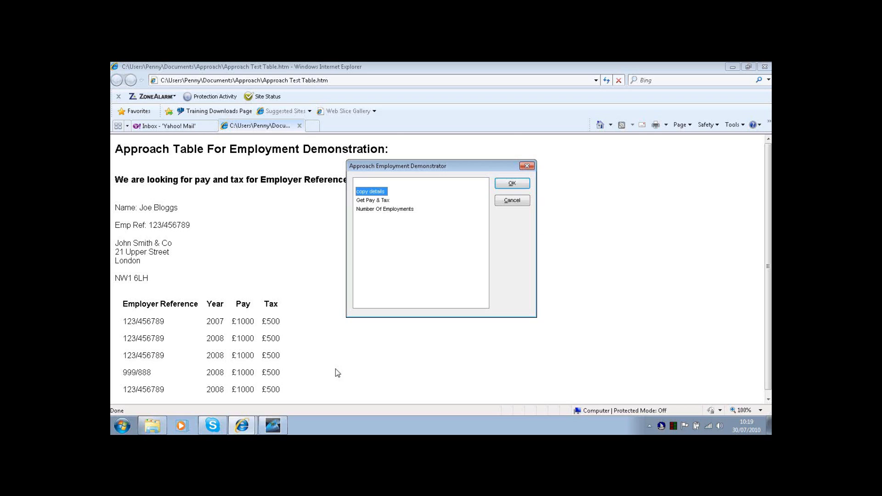
key(Return)
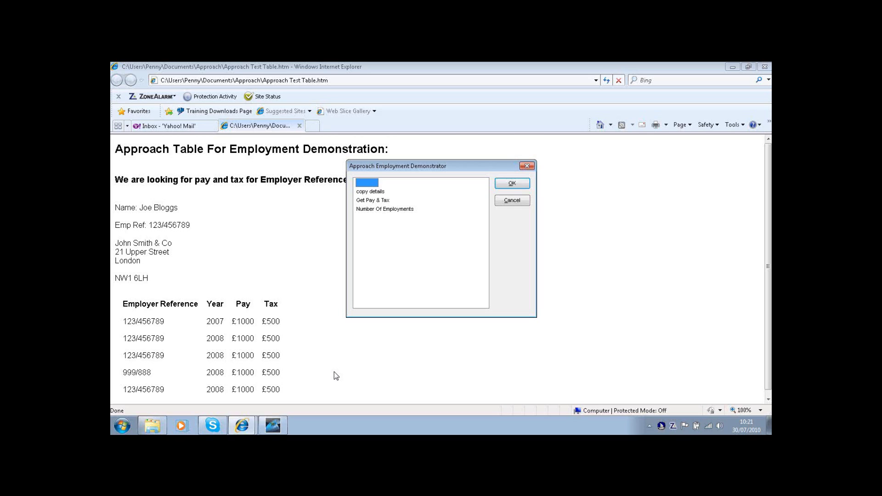
Run the Number Of Employments action from the demonstrator macro list
key(Down)
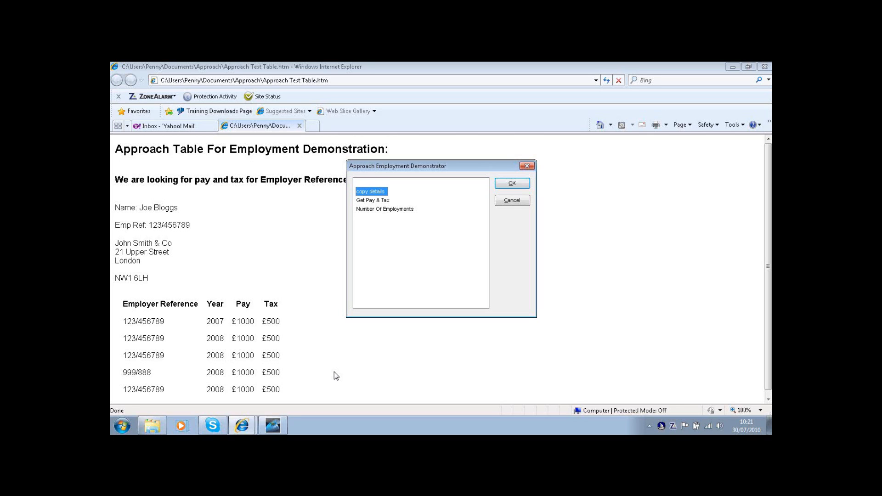
key(Down)
key(Down)
key(Return)
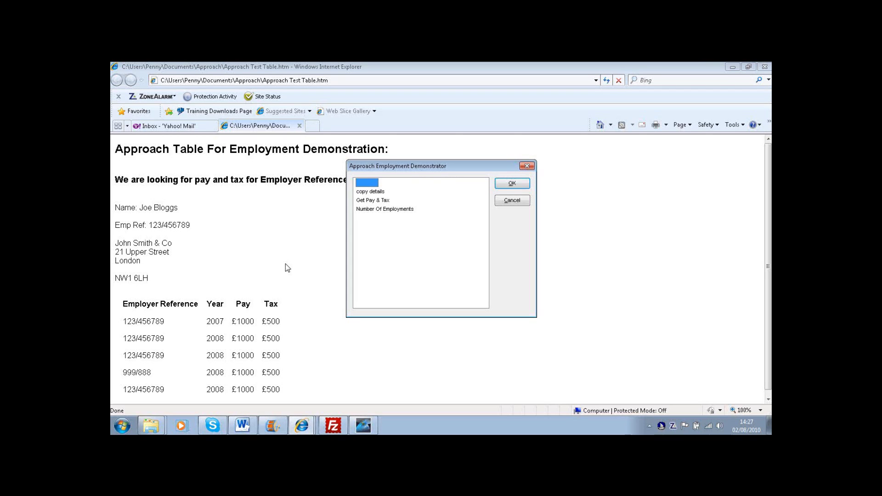
Run Get Pay & Tax for employer reference 123/456789 and year 2008
key(Down)
key(Down)
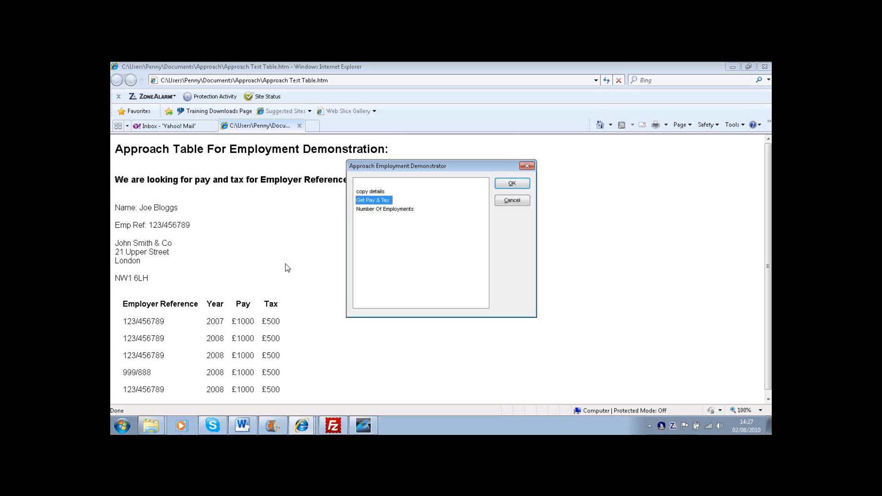
key(Return)
text(123/)
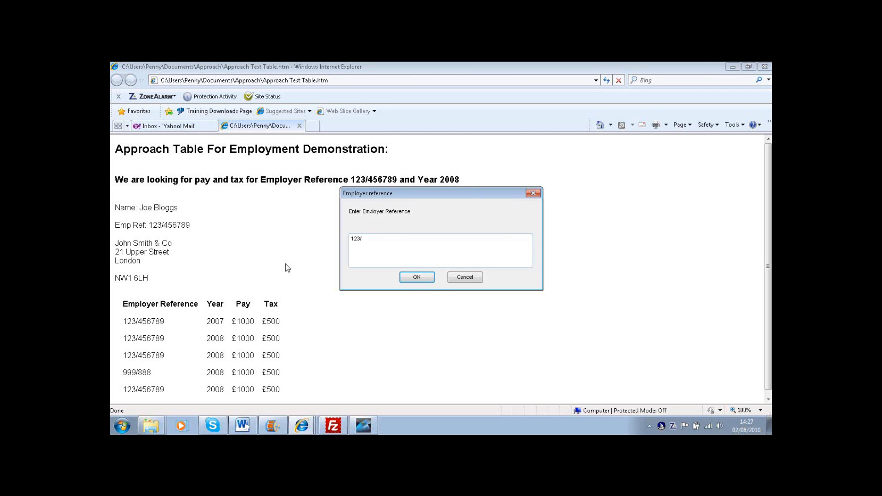
text(456789)
key(Return)
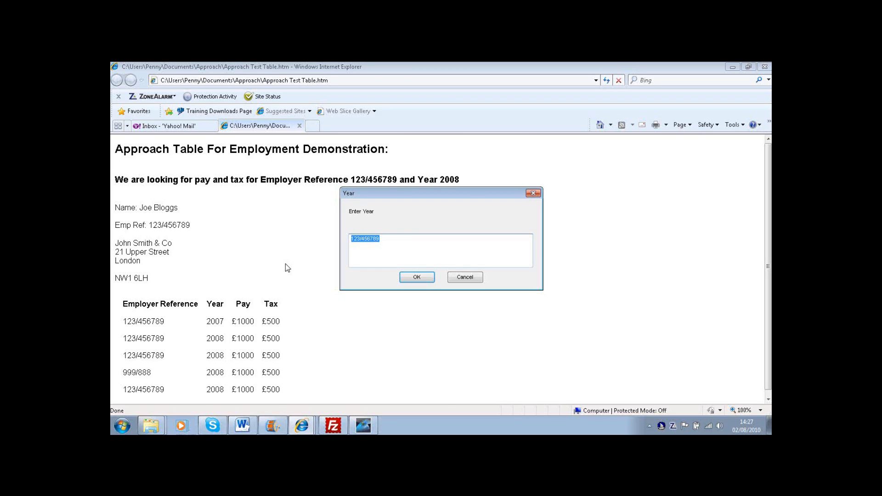
text(2008)
key(Return)
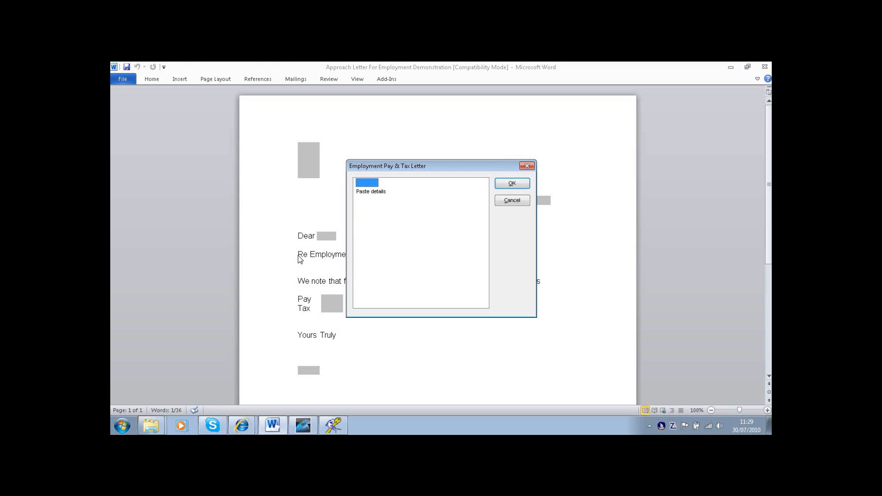
Run Paste Details in the Employment Pay & Tax Letter dialog to fill the letter
key(Down)
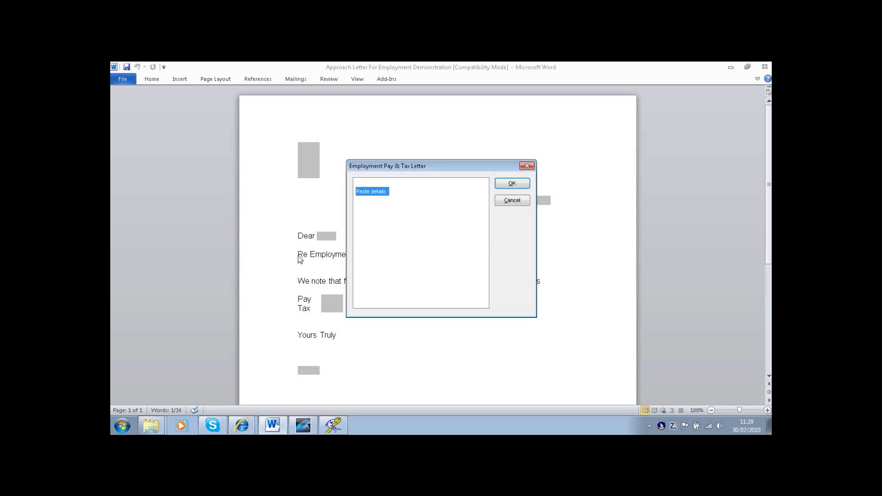
key(Return)
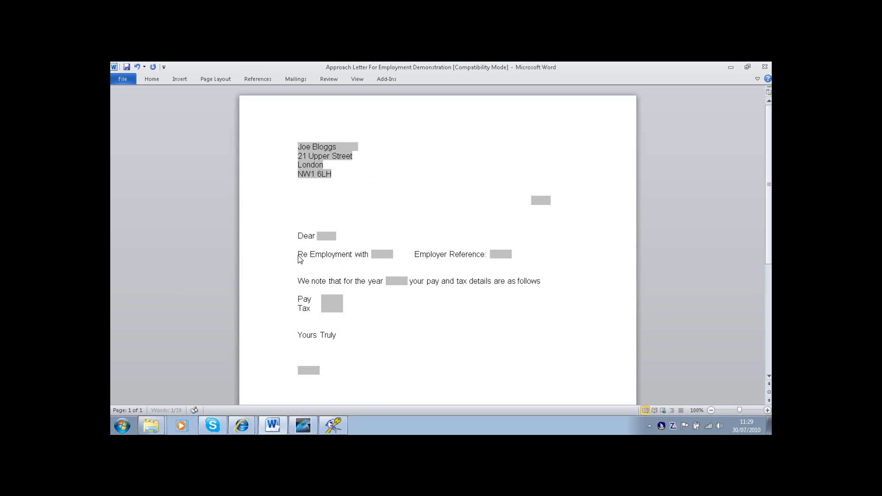